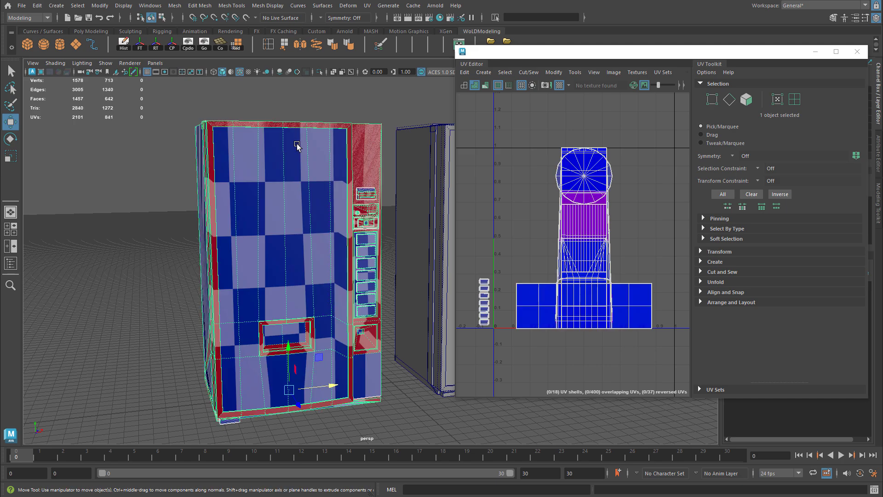
Switch the checker map off and on again, and examine the checker distortion on the front and side of the first vending machine
left_click(559, 85)
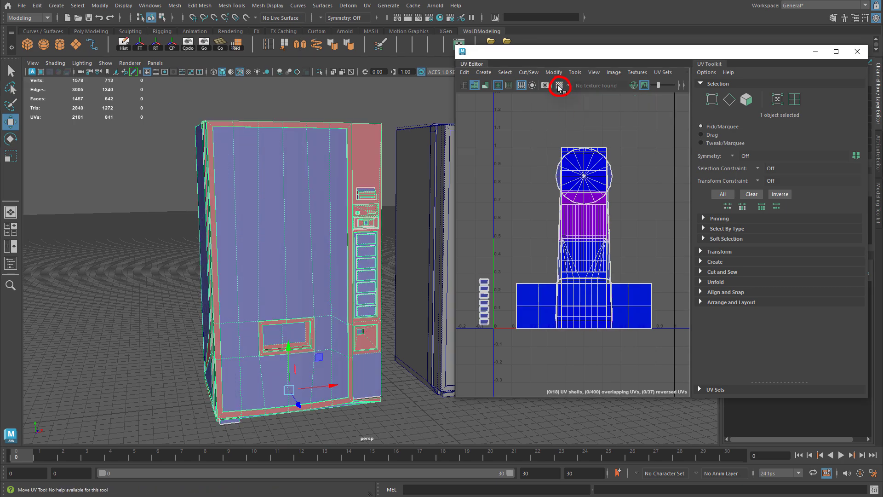
left_click(560, 85)
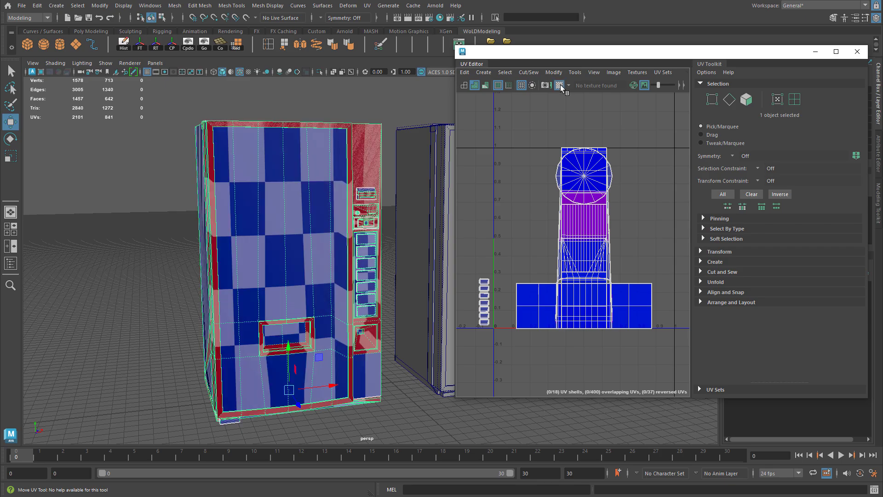
left_click_drag(278, 157, 232, 159, "alt")
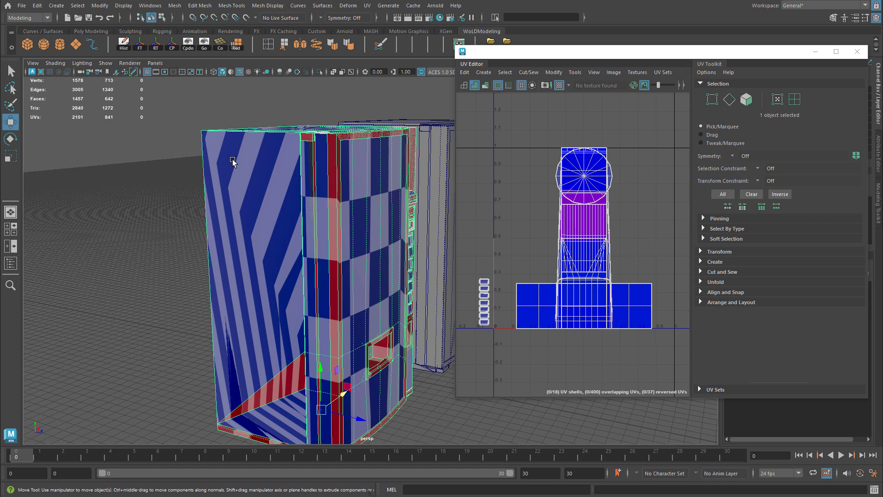
left_click_drag(322, 176, 140, 180, "alt")
Compare the checker pattern and UV layout of the second vending machine with those of the first, from the front and the side
right_click_drag(142, 180, 268, 183, "alt")
left_click(268, 183)
left_click_drag(268, 183, 309, 157, "alt")
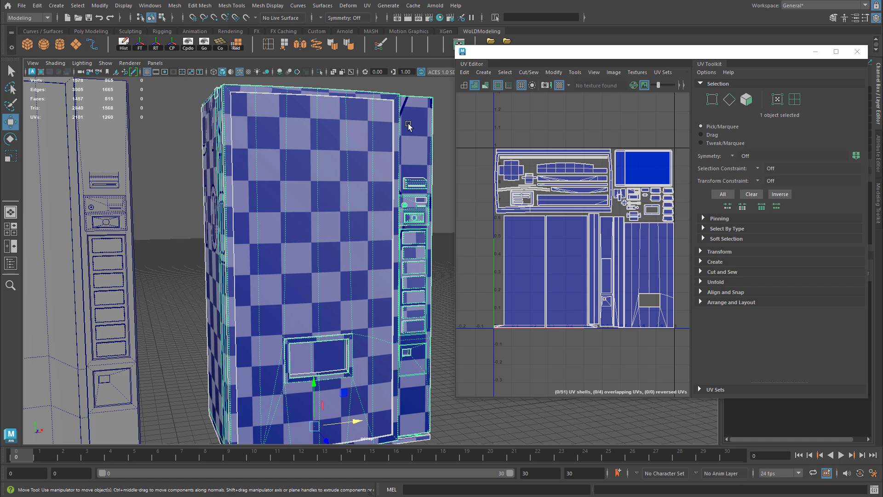
scroll(294, 213, "down", 6)
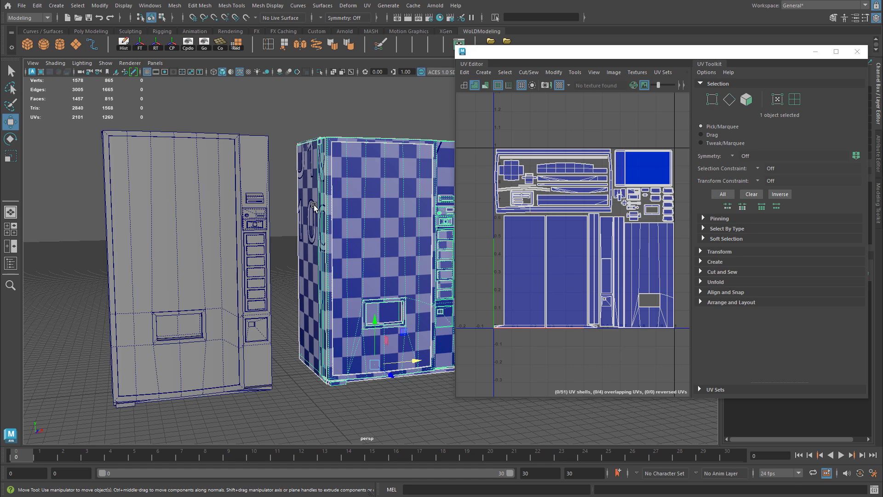
left_click(241, 198)
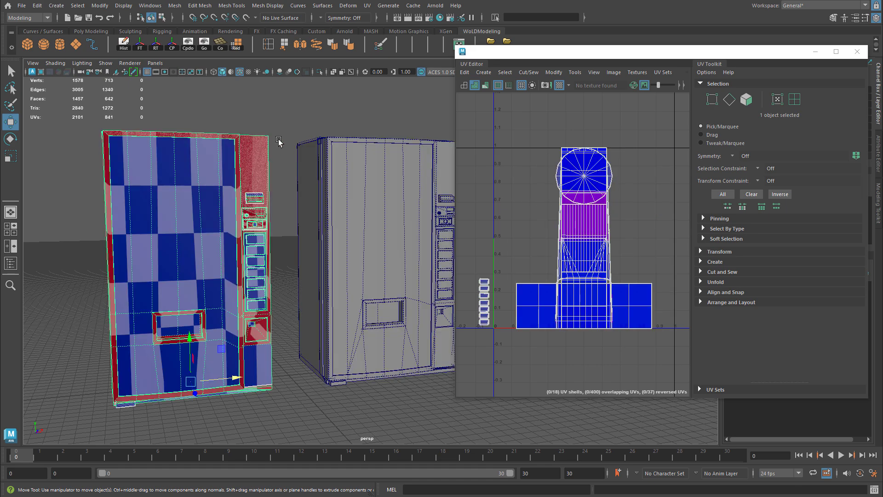
left_click(359, 157)
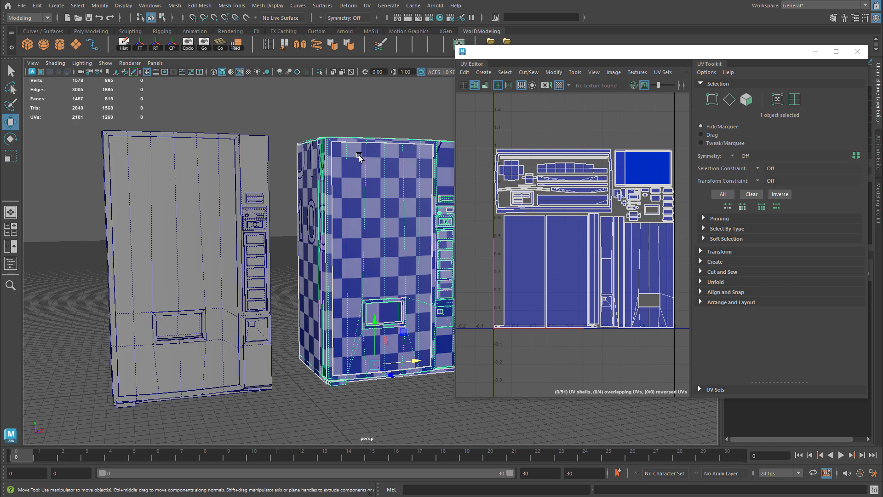
key("f")
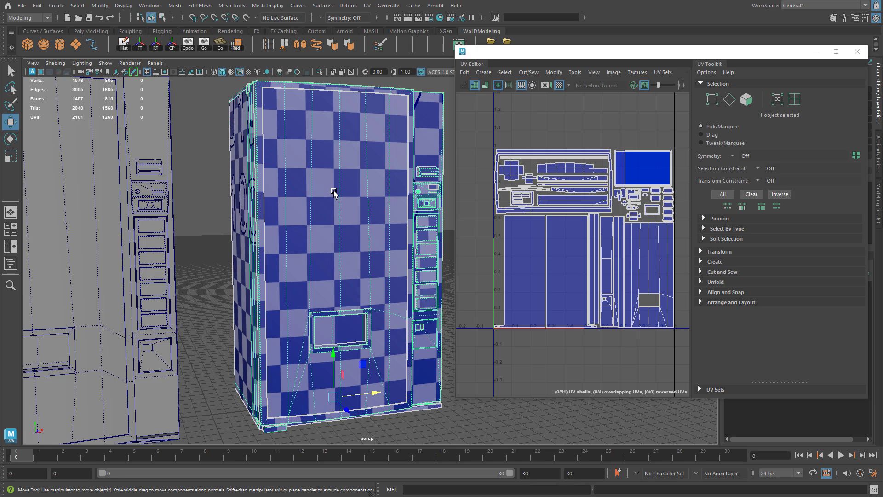
left_click_drag(334, 192, 221, 138, "alt")
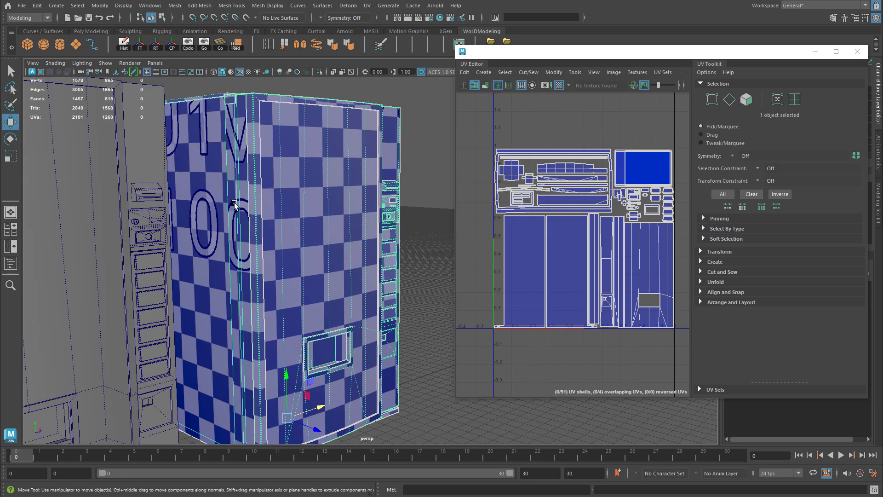
left_click_drag(316, 207, 345, 157, "alt")
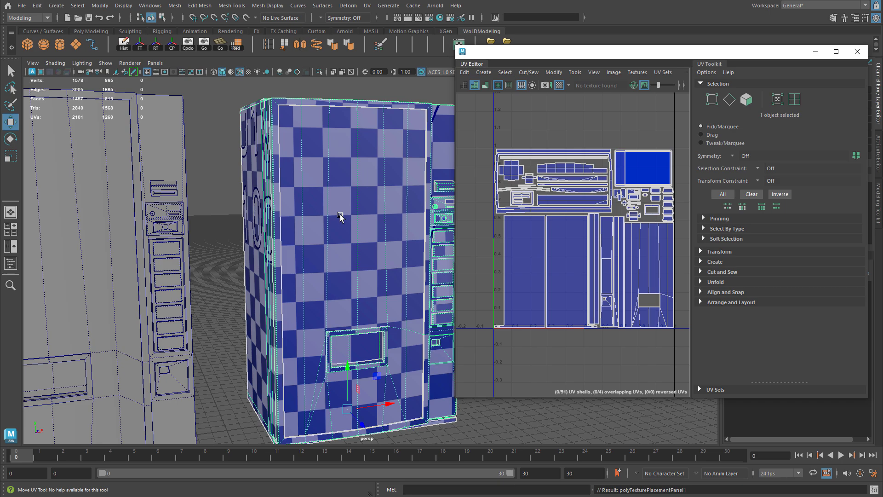
scroll(342, 218, "down", 4)
left_click_drag(351, 227, 342, 221, "alt")
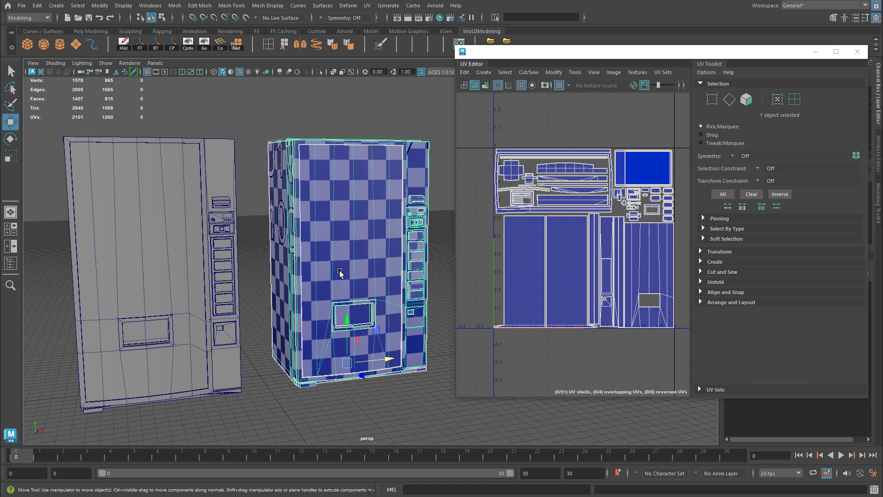
Switch to File Explorer and review the UV grid images, checking UVgrid.png and UVGrid07.jpg in the Textures and sourceimages folders
key("alt+Tab")
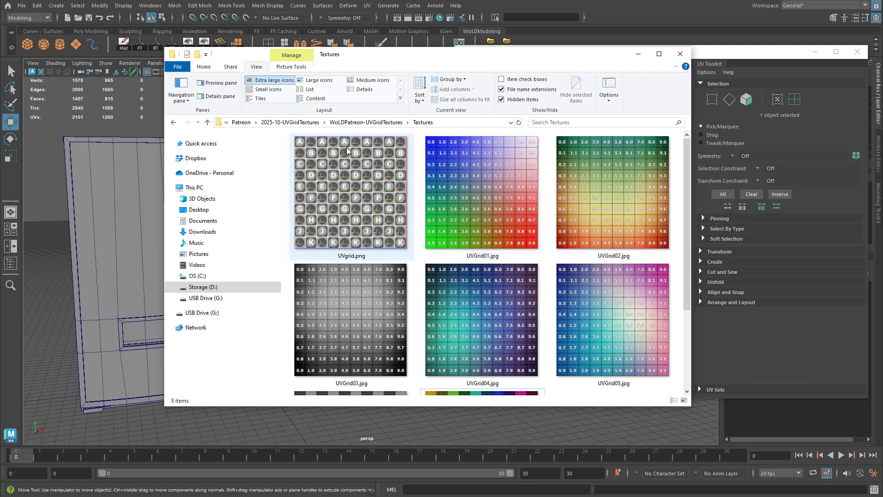
scroll(419, 231, "down", 3)
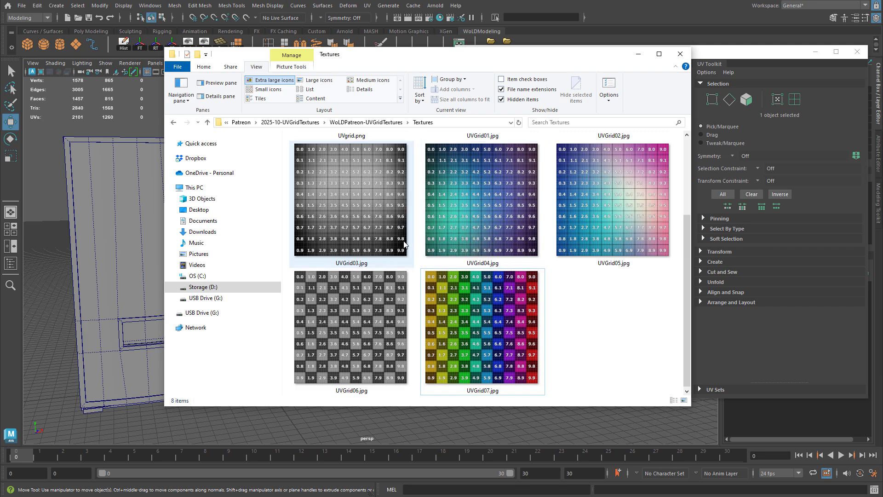
scroll(540, 285, "up", 3)
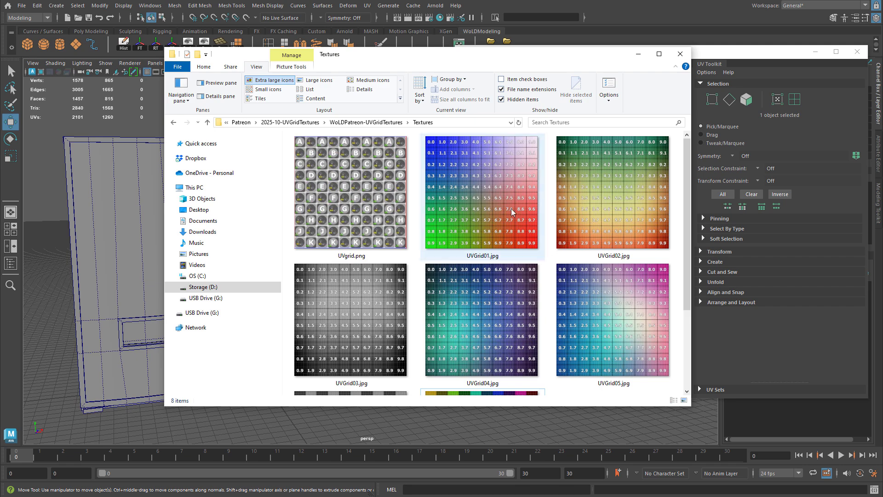
left_click(348, 188)
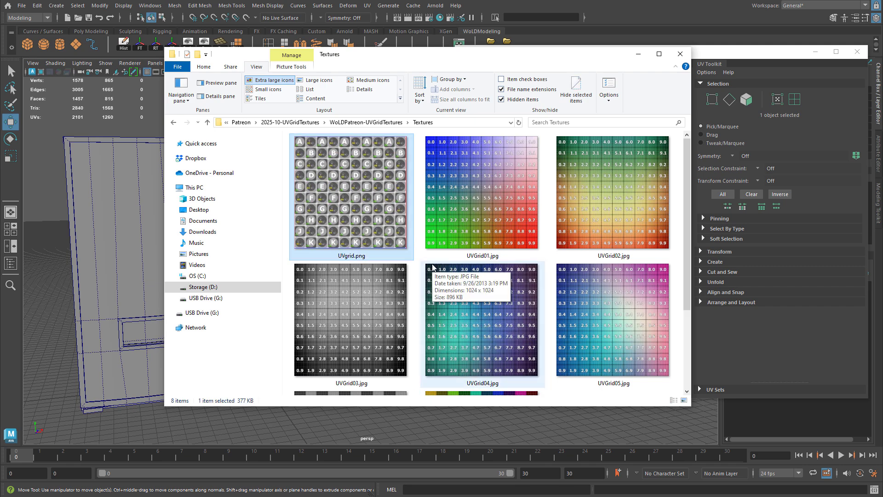
scroll(432, 268, "down", 2)
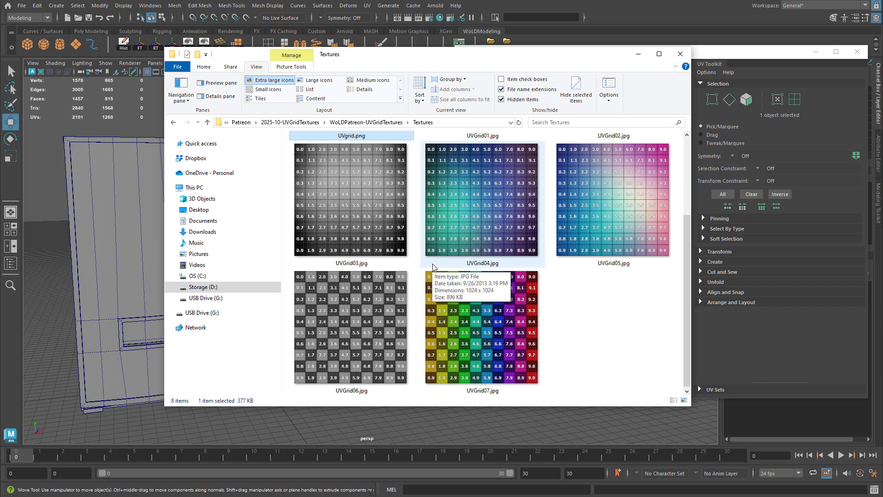
left_click(469, 331)
scroll(469, 332, "up", 2)
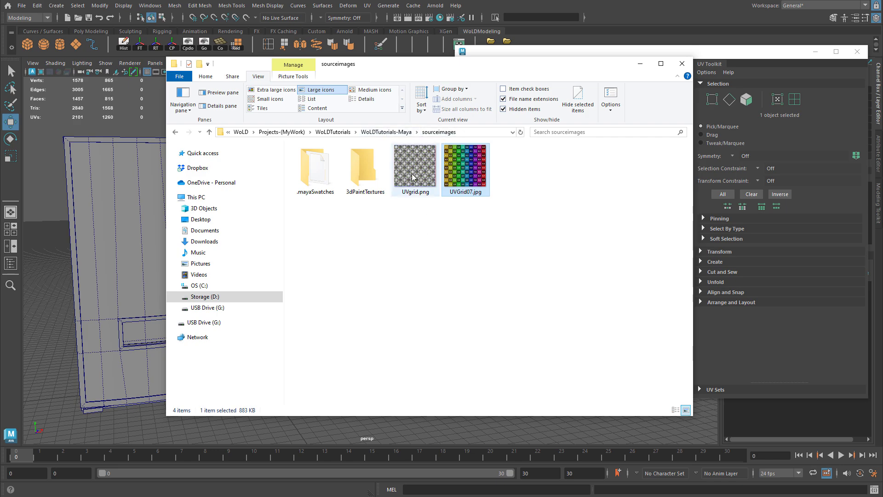
left_click(476, 249)
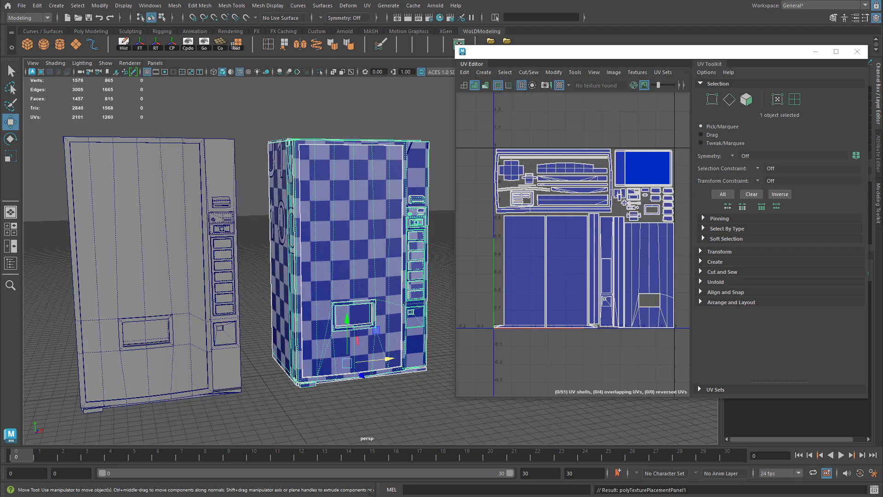
Create a new Lambert material in the Hypershade and name it lambert2UVGrid
left_click(440, 18)
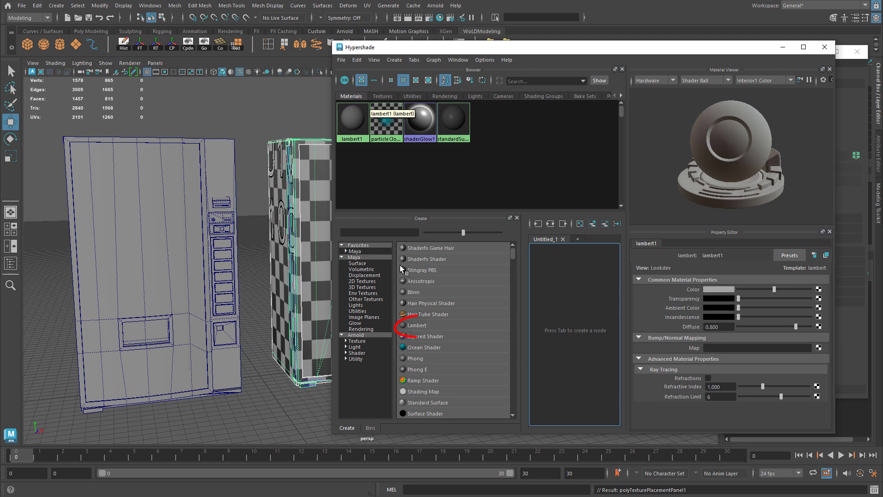
left_click(417, 325)
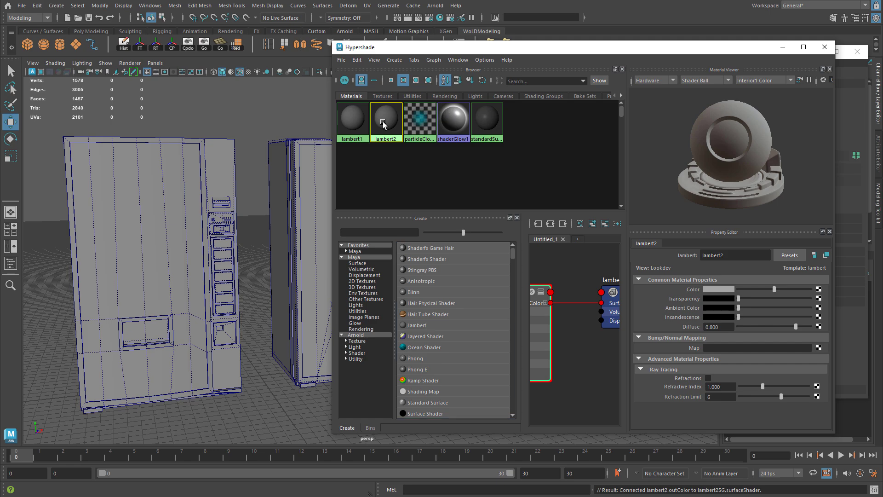
double_click(712, 255)
left_click(730, 255)
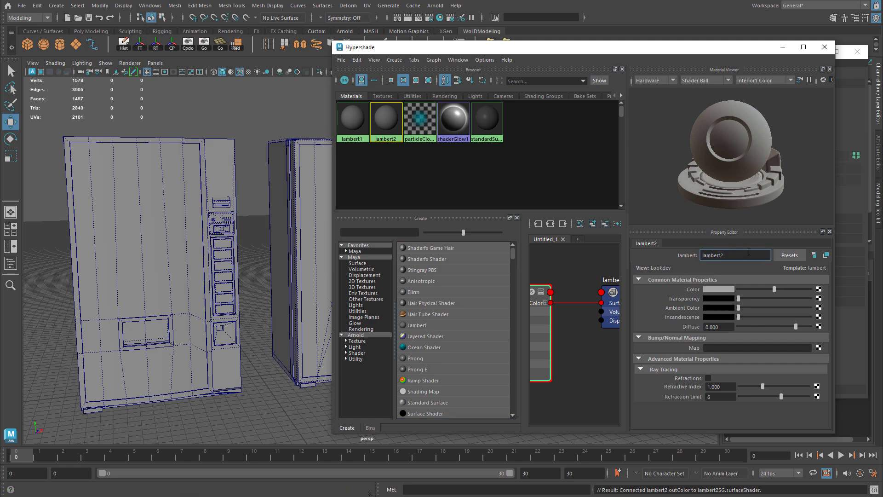
type("UVGrid")
key("Return")
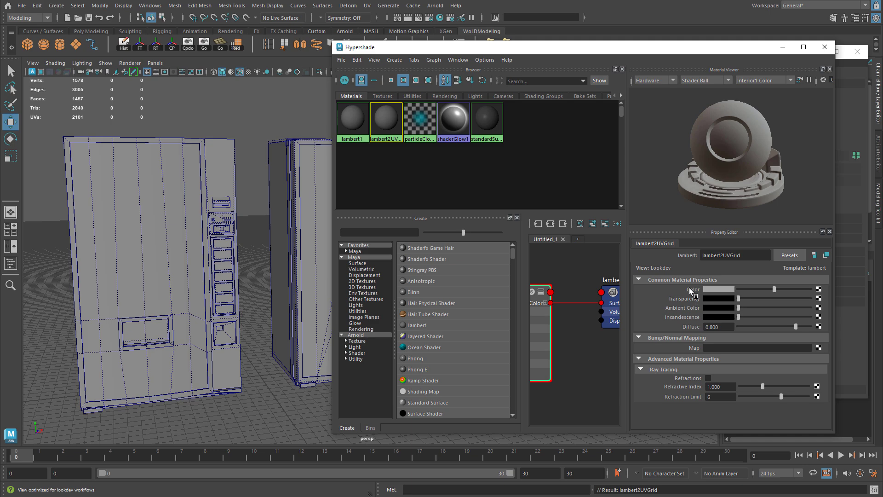
Connect a File texture node to the Color attribute of the lambert2UVGrid material
left_click_drag(711, 47, 514, 40)
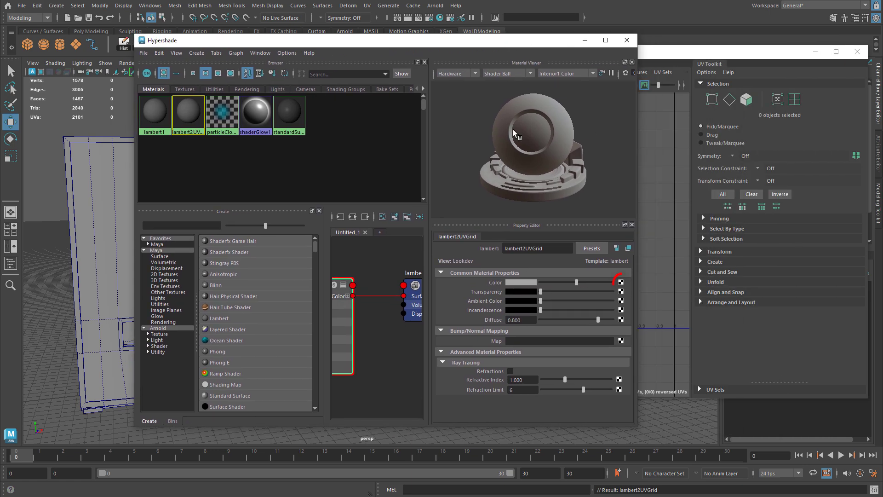
left_click(620, 281)
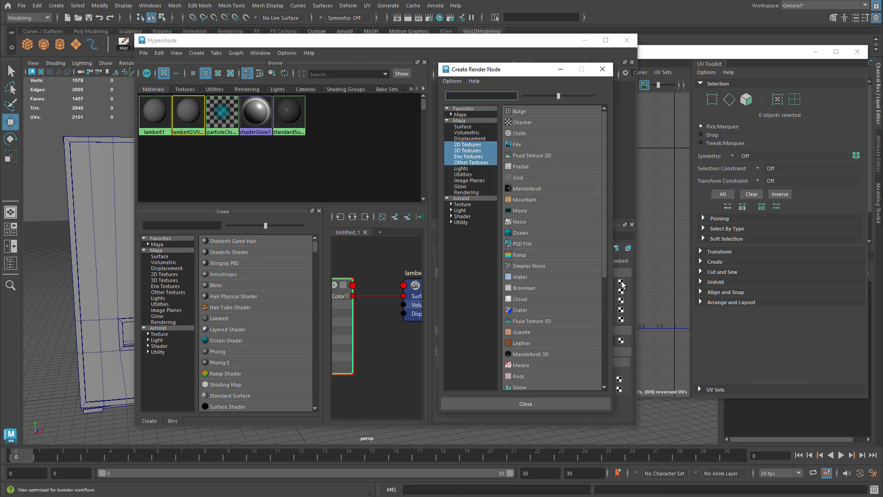
left_click(525, 145)
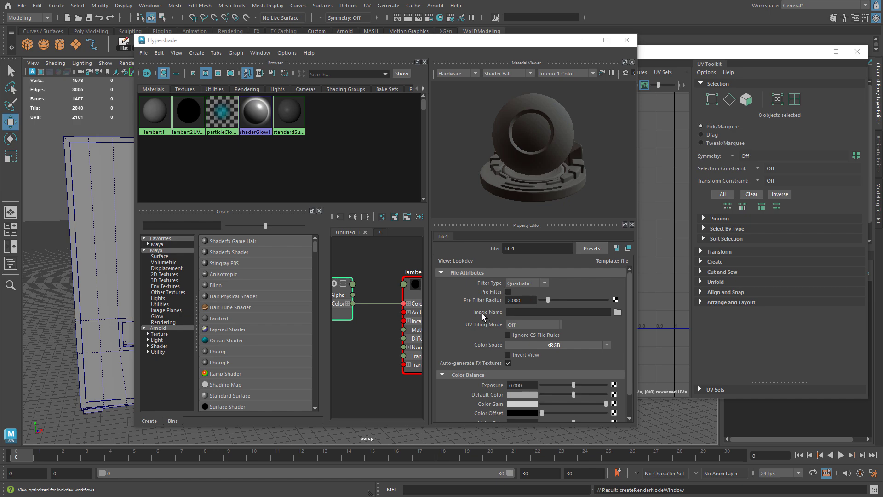
Load UVGrid07.jpg from the sourceimages folder as the file texture's image and close the Hypershade
left_click(617, 312)
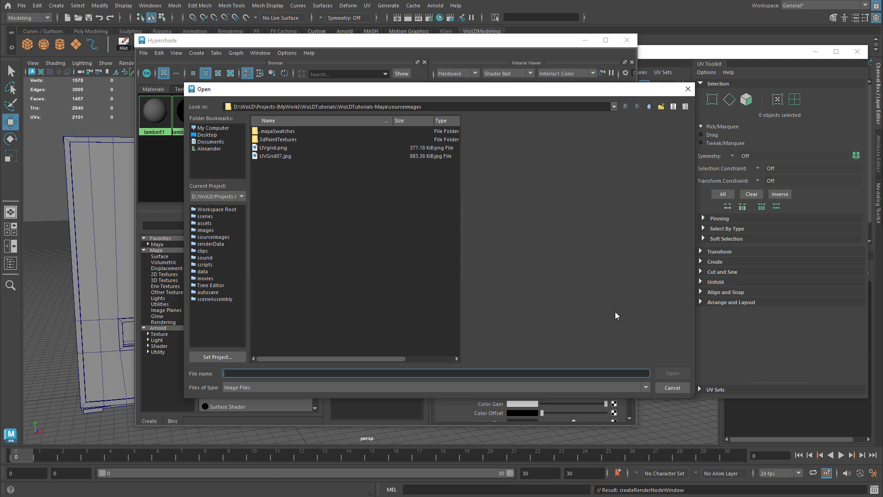
left_click(277, 148)
left_click(281, 156)
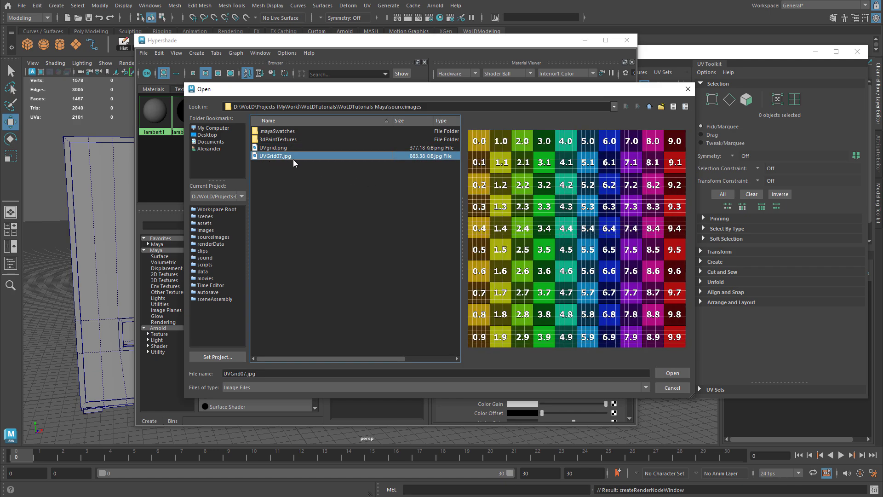
left_click(672, 373)
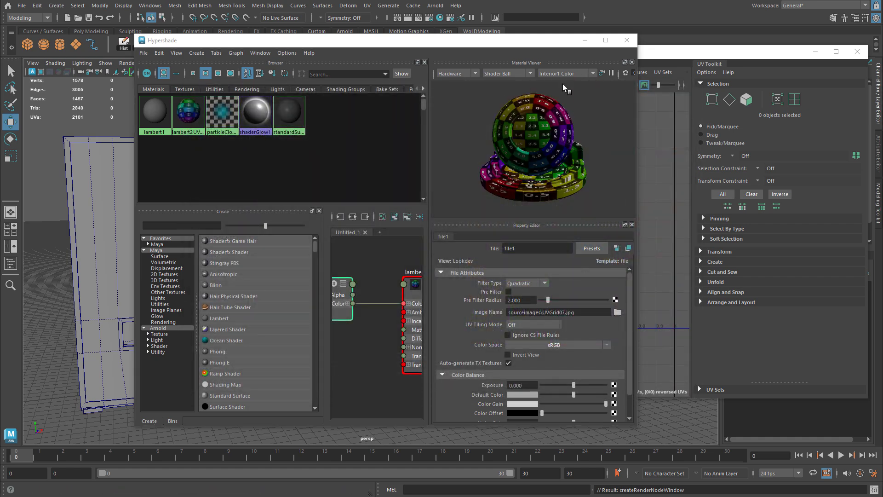
left_click(619, 44)
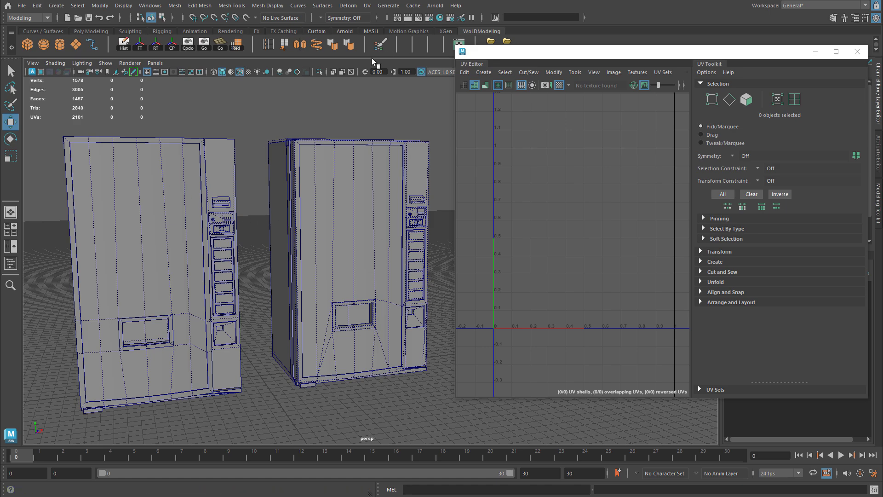
Turn off the checker map and assign the existing lambert2UVGrid material to the first vending machine
left_click(200, 192)
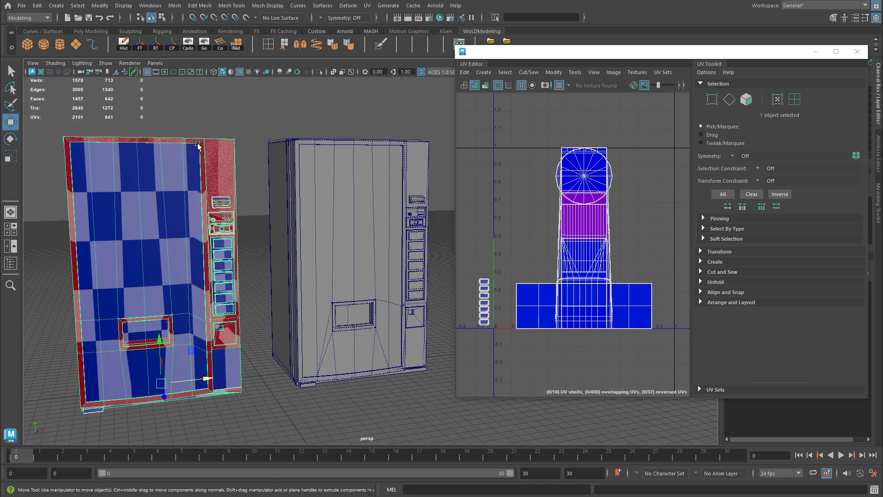
right_click_drag(193, 132, 193, 133)
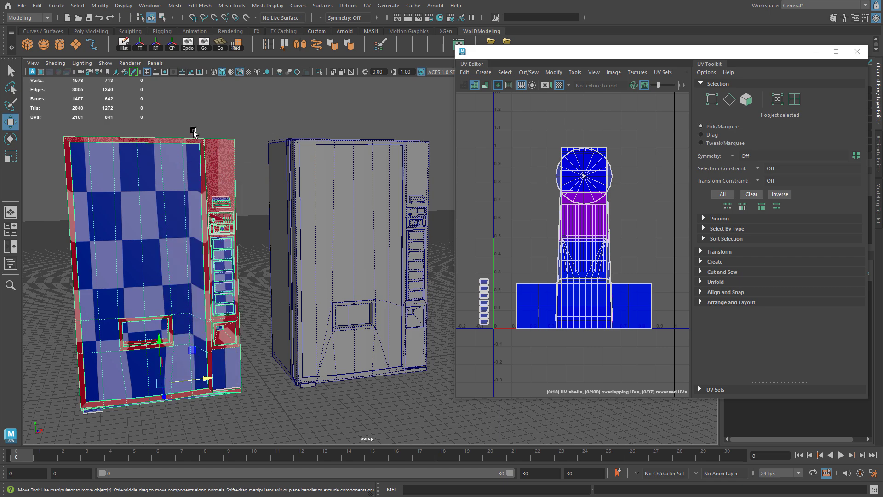
left_click(560, 85)
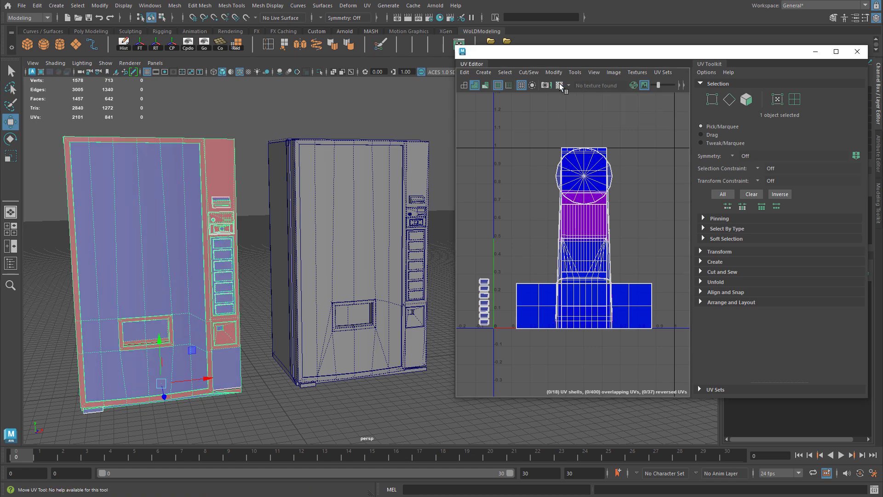
right_click(203, 146)
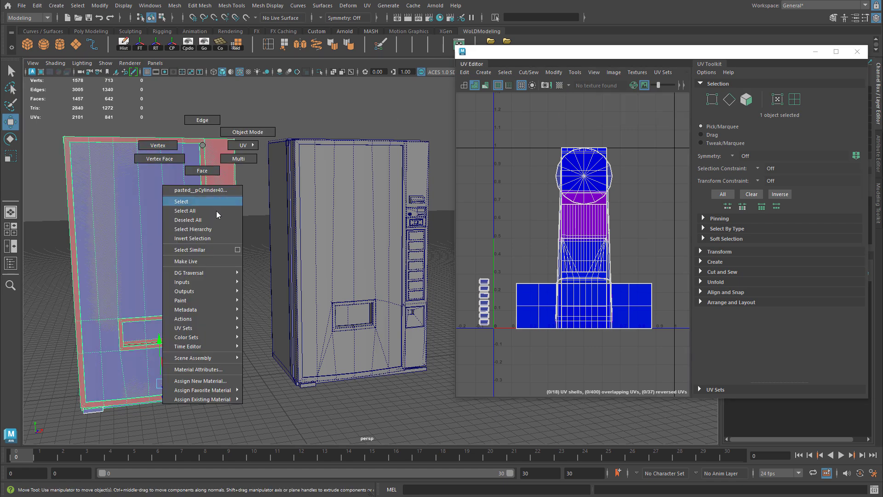
mouse_move(212, 400)
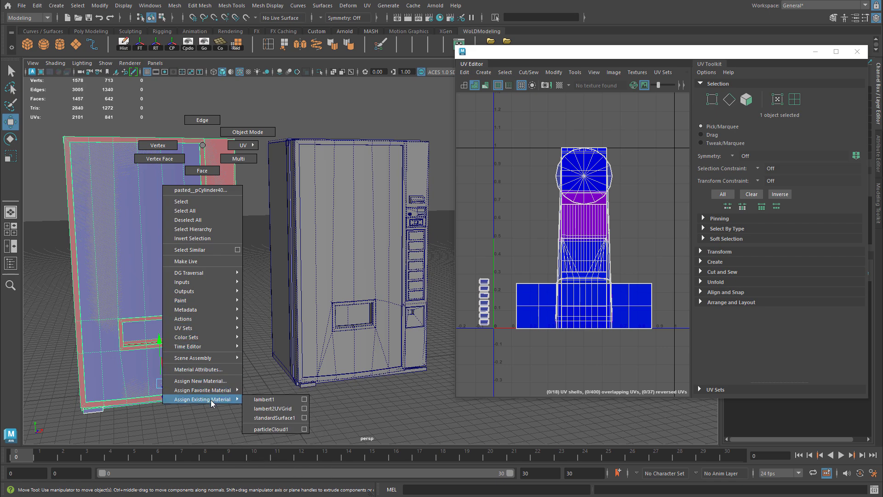
left_click(285, 410)
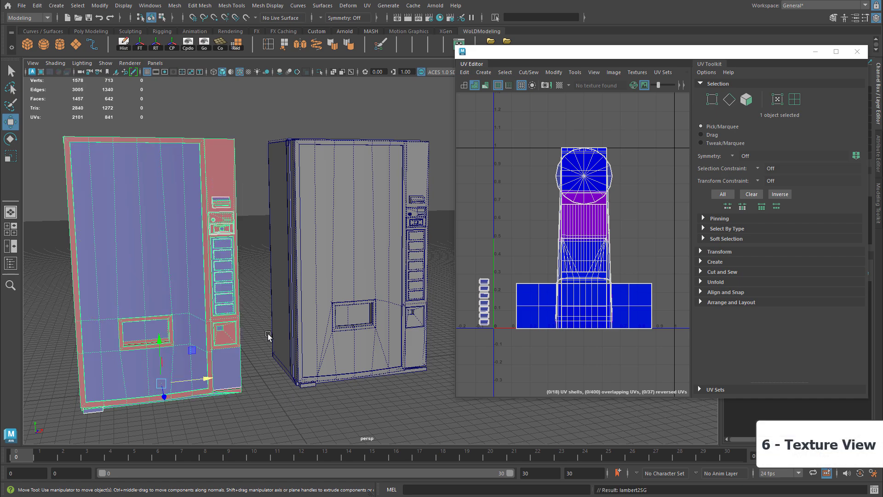
Turn on textured display in the viewport and assign the existing lambert2UVGrid material to the second vending machine
key("6")
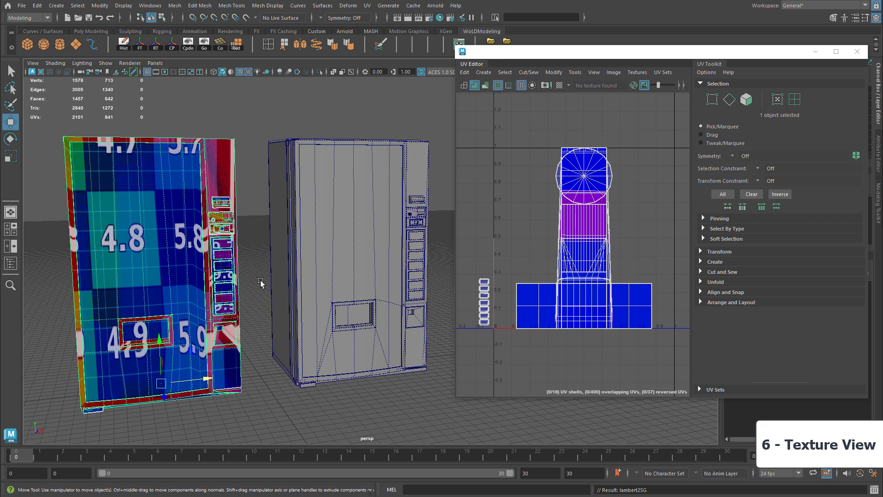
left_click(248, 72)
left_click(250, 72)
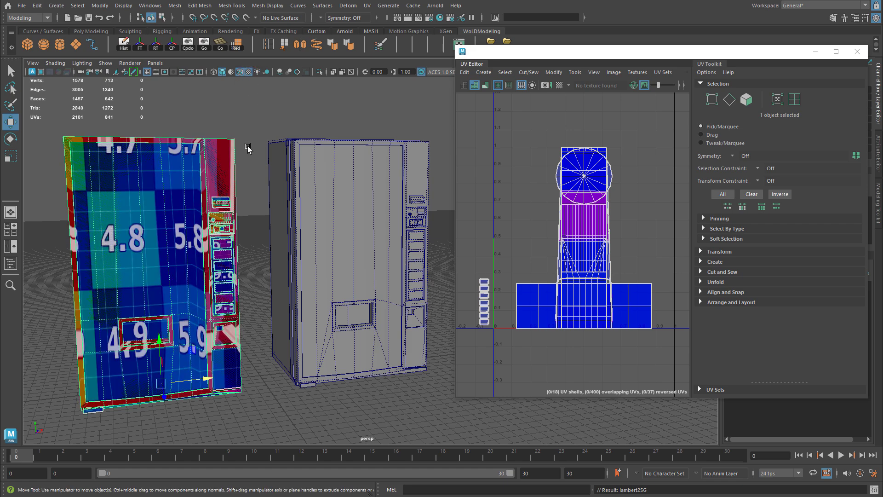
left_click(304, 158)
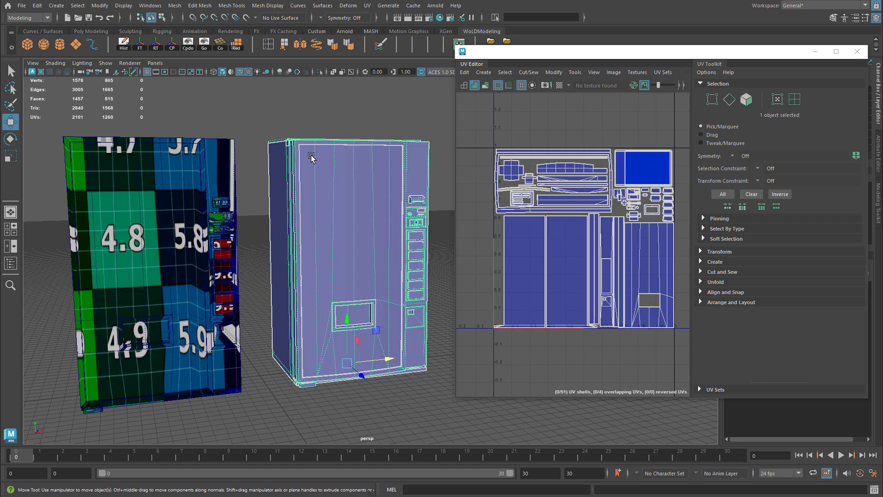
right_click_drag(304, 148, 384, 412)
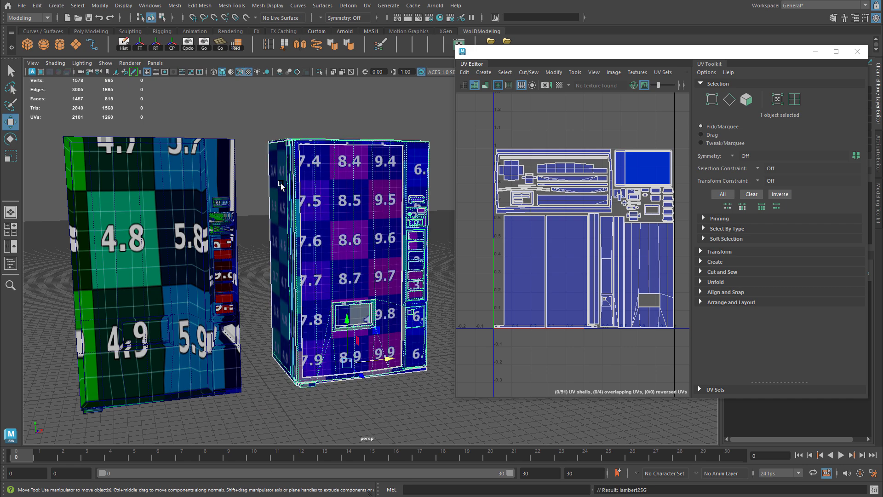
Turn the checker map on and off again to compare it with the UV grid texture on both vending machines
mouse_move(282, 185)
left_mouse_down("alt")
mouse_move(317, 386)
mouse_move(189, 92)
mouse_move(354, 178)
mouse_move(289, 171)
left_mouse_up("alt")
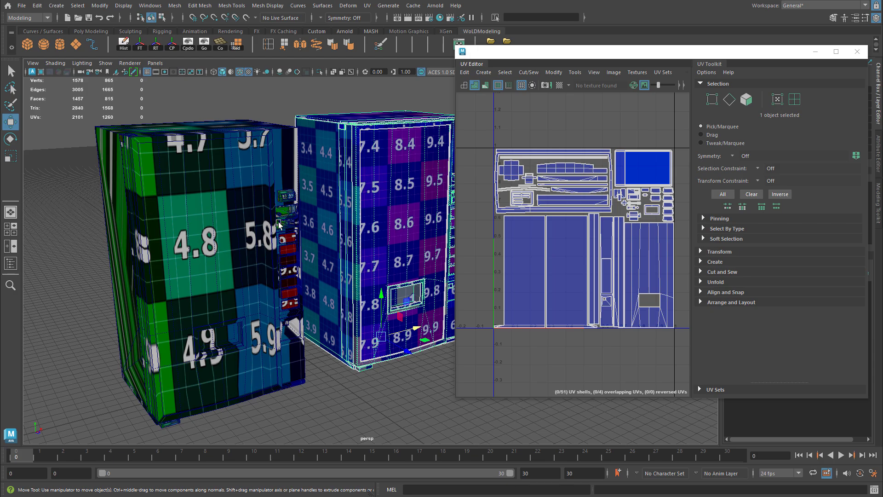
middle_click_drag(260, 208, 287, 180, "alt")
scroll(287, 179, "up", 3)
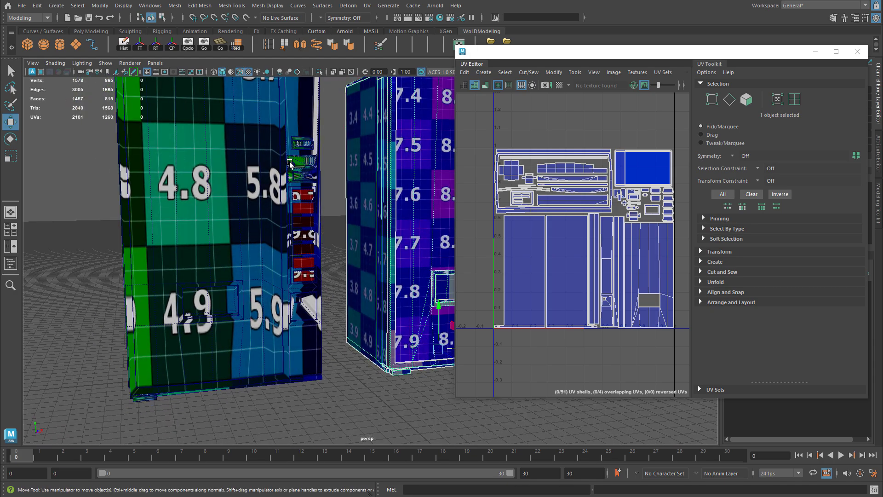
left_click(559, 85)
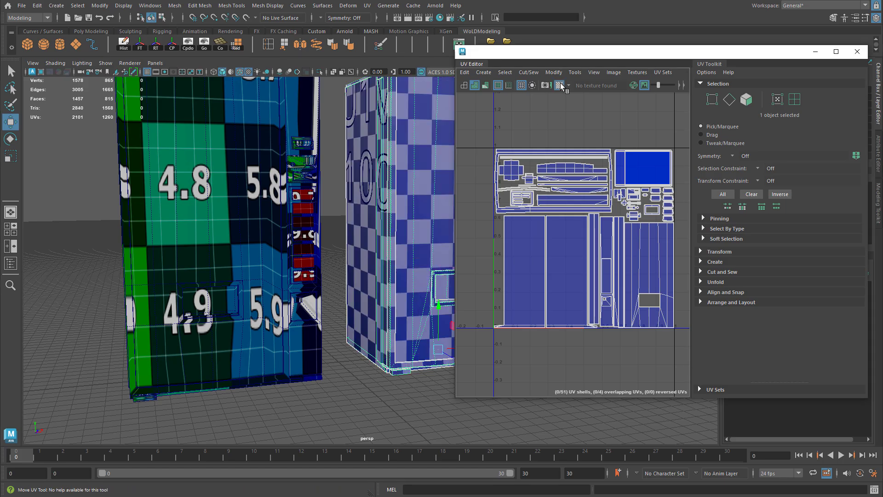
left_click(560, 85)
Examine the UV grid numbers on the second vending machine's front and sides for stretching and orientation against the first machine
left_click_drag(350, 193, 308, 191, "alt")
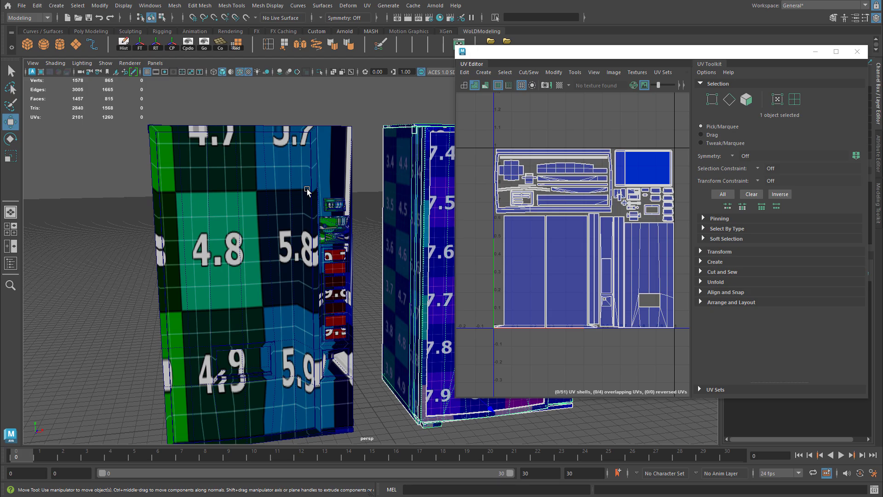
middle_click_drag(385, 203, 234, 184, "alt")
right_click_drag(257, 185, 368, 202, "alt")
left_click_drag(398, 215, 382, 193, "alt")
middle_click_drag(412, 208, 322, 189, "alt")
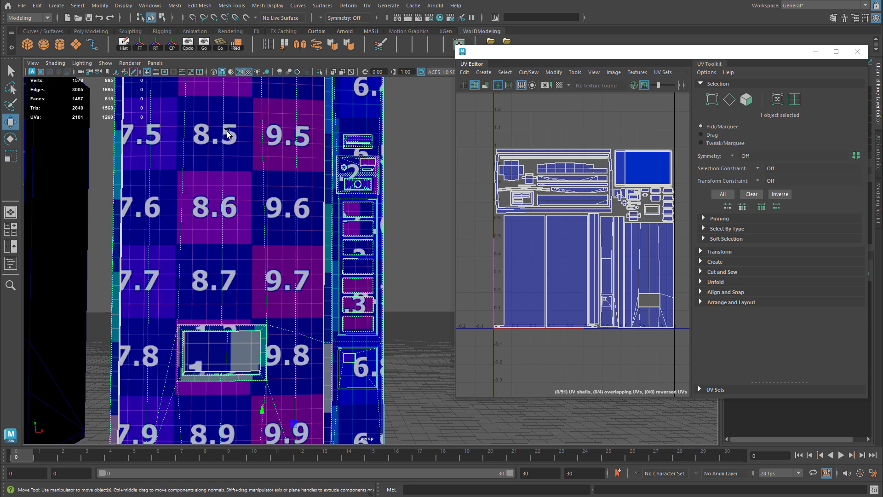
left_click_drag(290, 286, 294, 227, "alt")
middle_click_drag(376, 233, 221, 230, "alt")
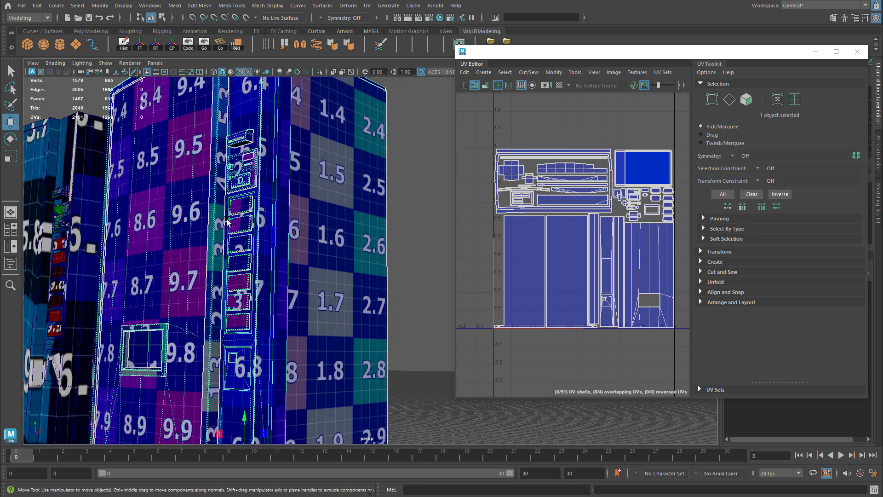
left_click_drag(246, 232, 300, 230, "alt")
key("f")
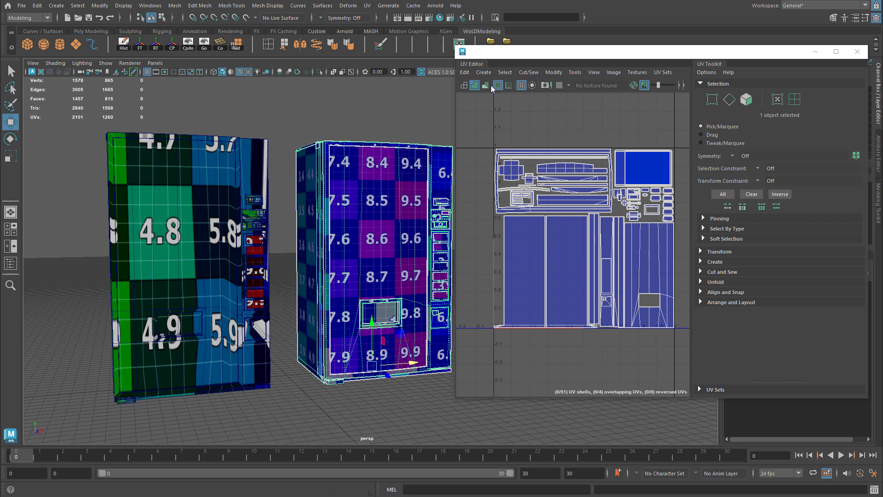
Switch the UV Editor display to wireframe and back to shaded
left_click(536, 125)
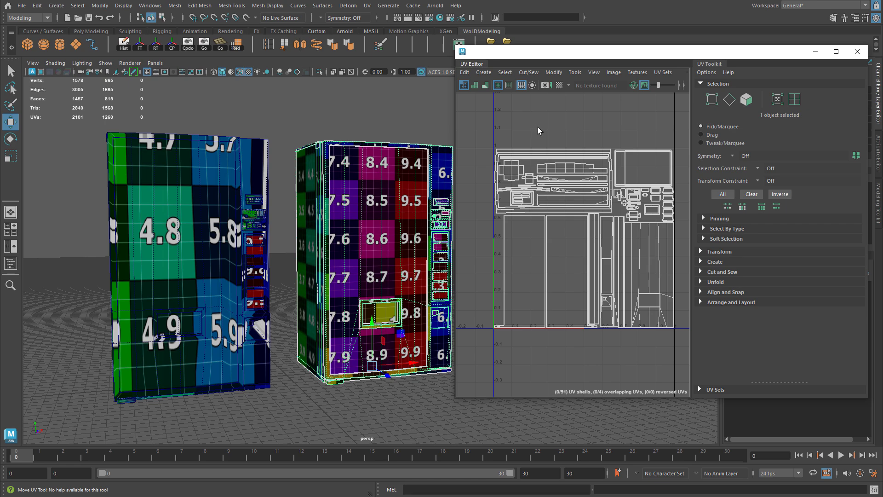
key("5")
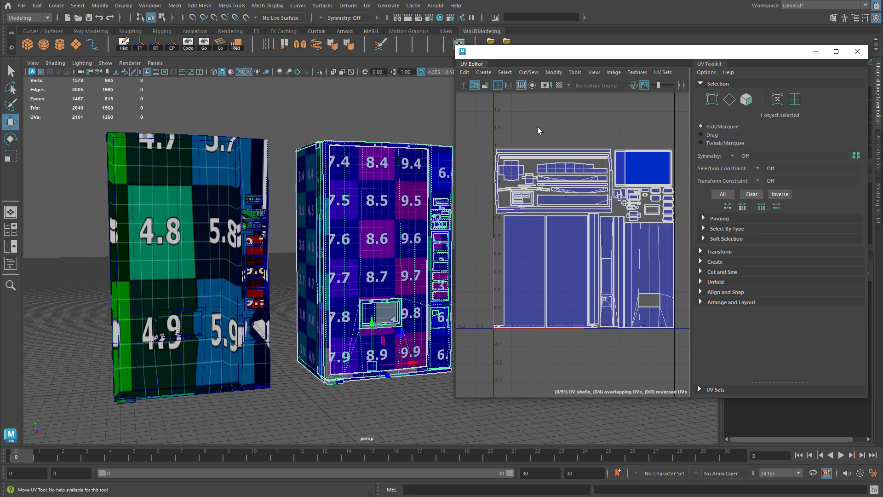
Try flipping a large panel UV shell of the second vending machine in UV shell selection mode, and undo the flip
right_click_drag(521, 243, 500, 233)
left_click(532, 245)
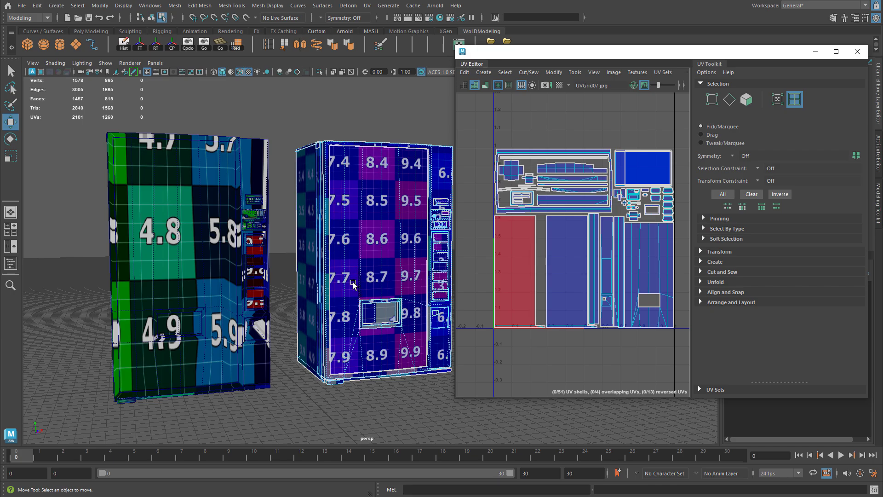
left_click(520, 272)
left_click_drag(336, 281, 319, 285, "alt")
mouse_move(405, 241)
left_mouse_down("alt")
mouse_move(286, 242)
mouse_move(407, 239)
left_mouse_up("alt")
key("ctrl+z")
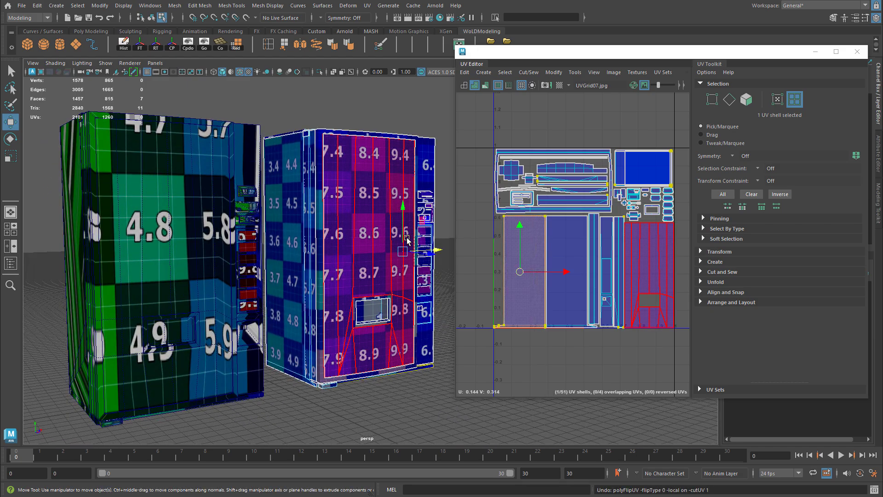